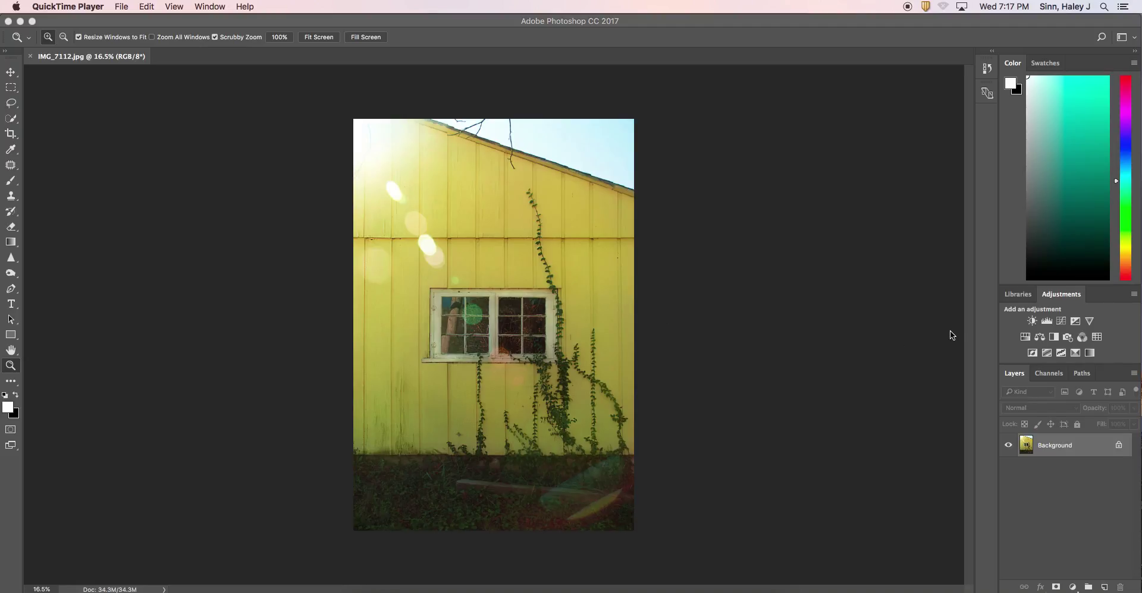
Duplicate the Background layer and rename the copy Retouch.
{"action": "left_click_drag", "start_coordinate": [1088, 455], "coordinate": [1106, 588]}
{"action": "double_click", "coordinate": [1067, 446]}
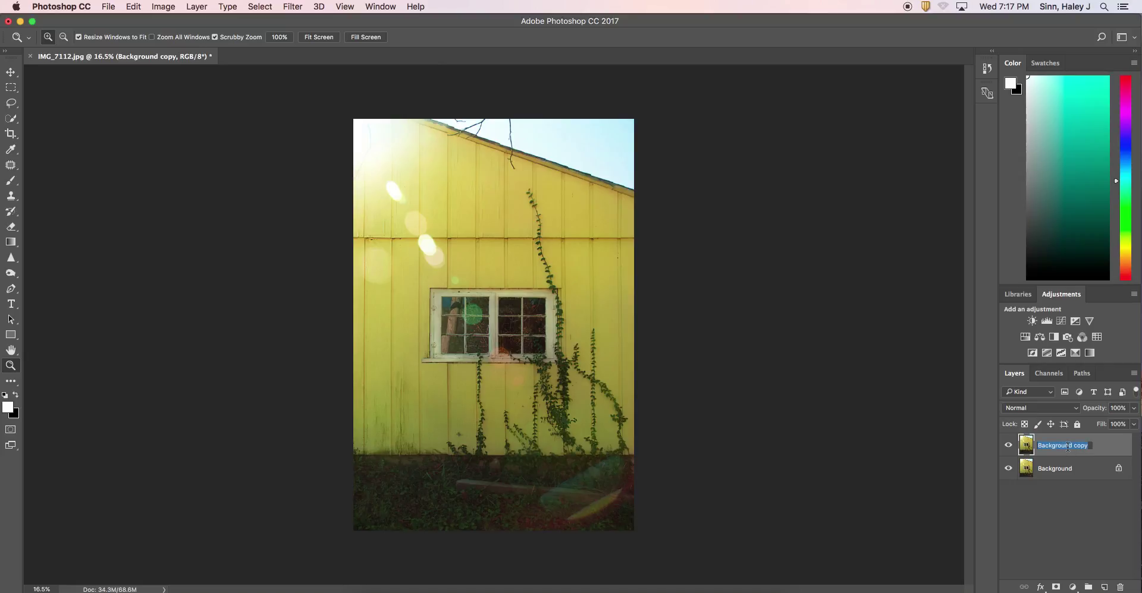
{"action": "type", "text": "Retouch"}
{"action": "key", "text": "Return"}
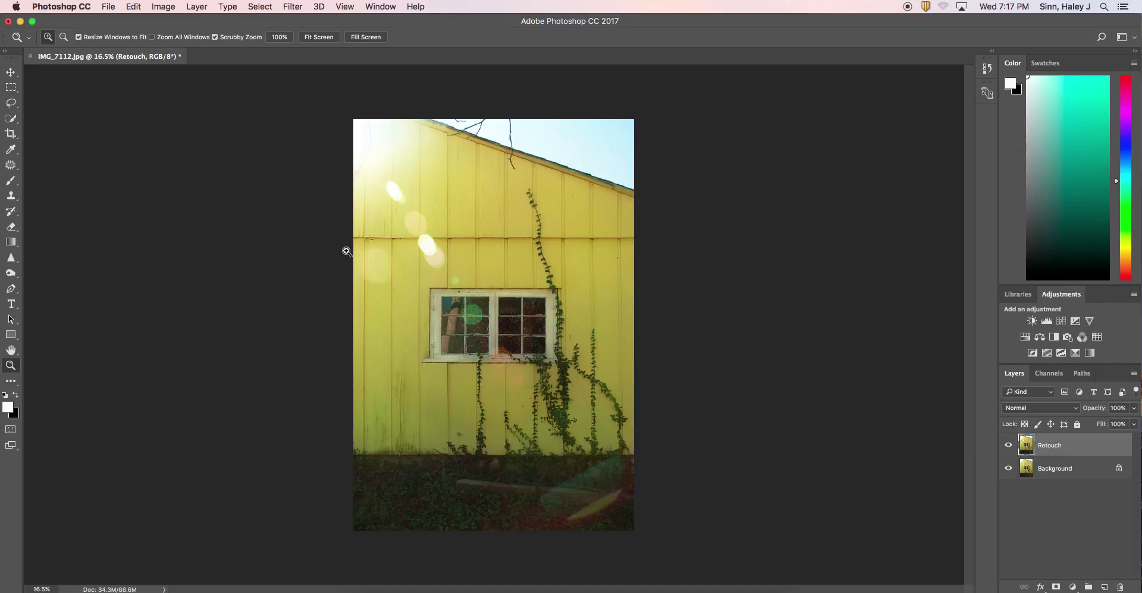
Activate the Clone Stamp tool and review its brush and opacity settings.
{"action": "left_click", "coordinate": [11, 197]}
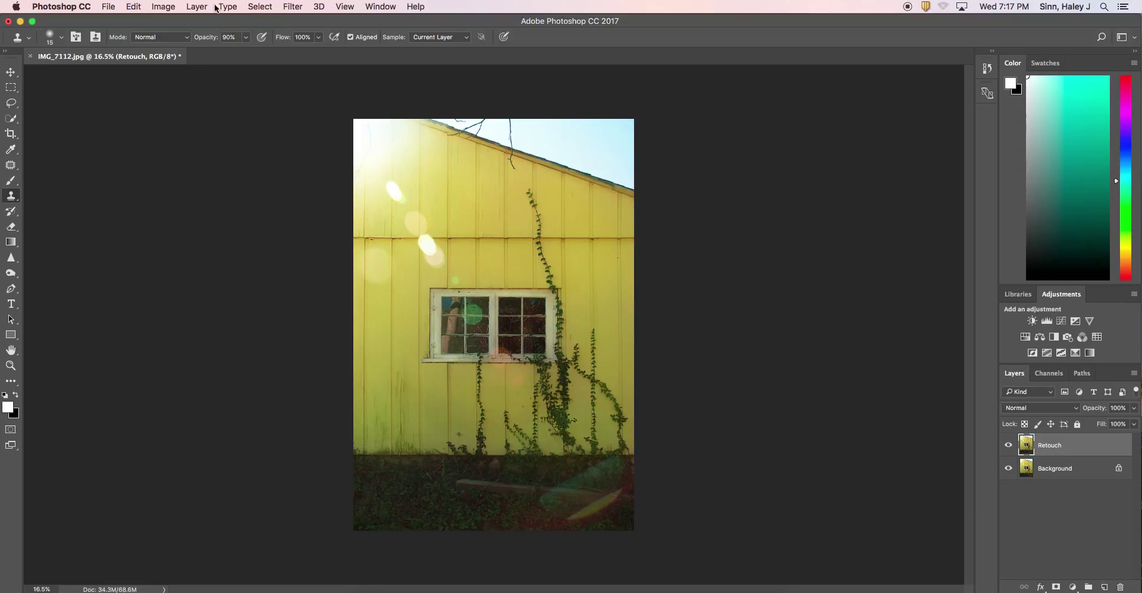
{"action": "left_click", "coordinate": [60, 38]}
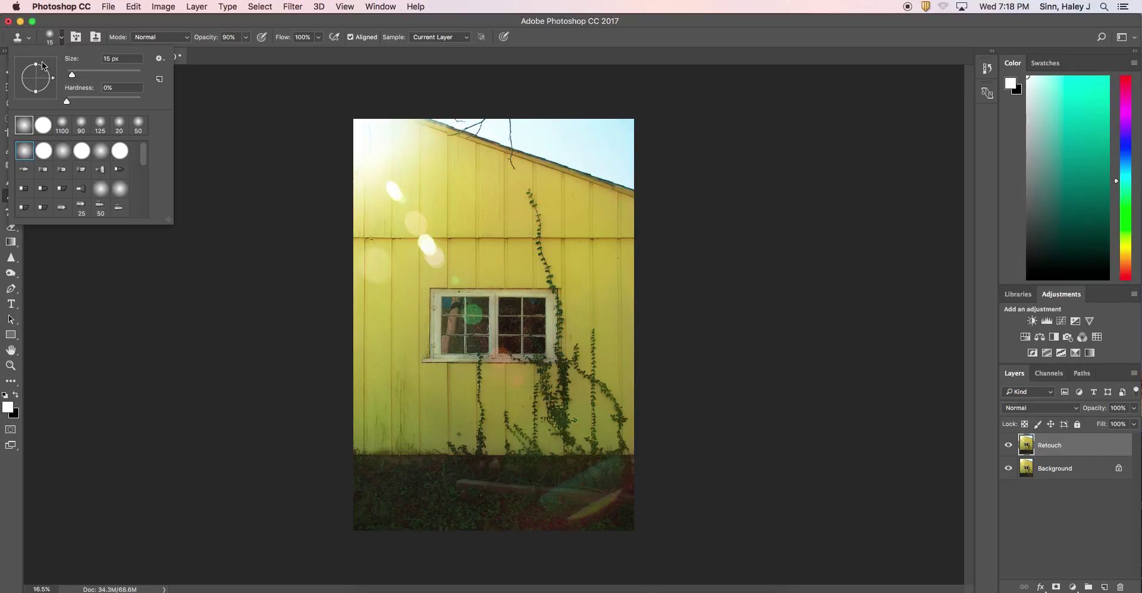
{"action": "left_click", "coordinate": [61, 37]}
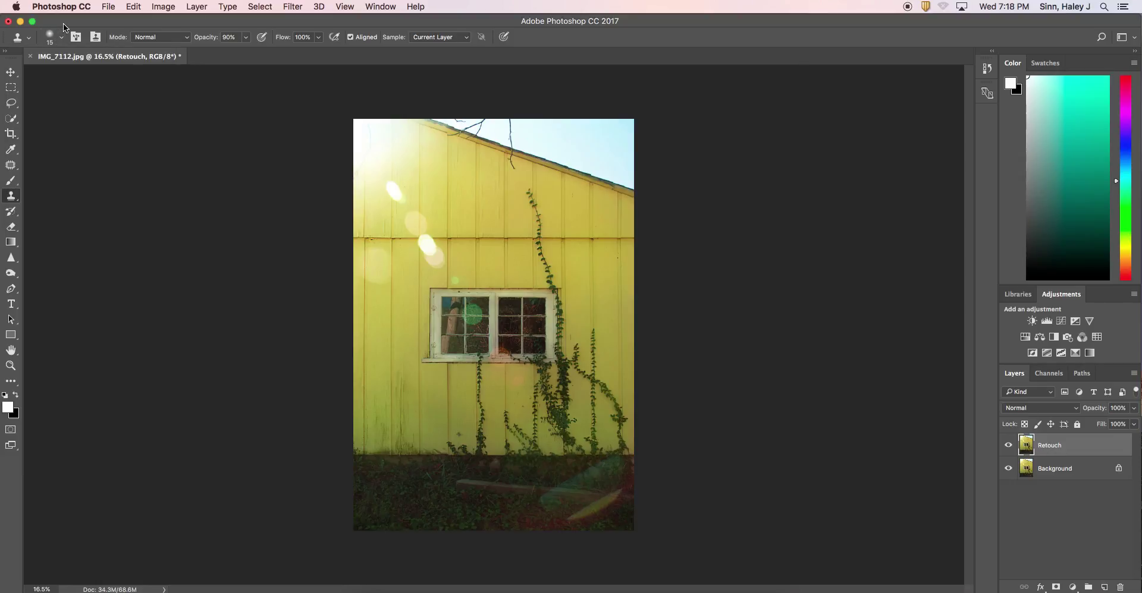
{"action": "left_click", "coordinate": [247, 37]}
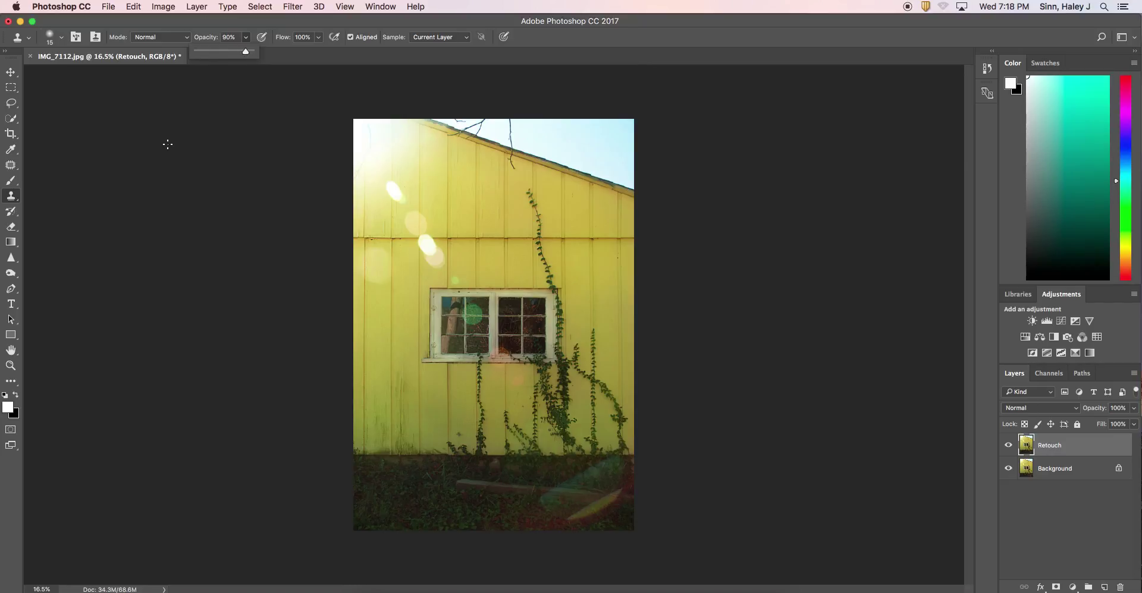
Clone nearby sky over the upper part of the hanging branch above the roof, using a 250 px Clone Stamp brush.
{"action": "left_click", "coordinate": [12, 367]}
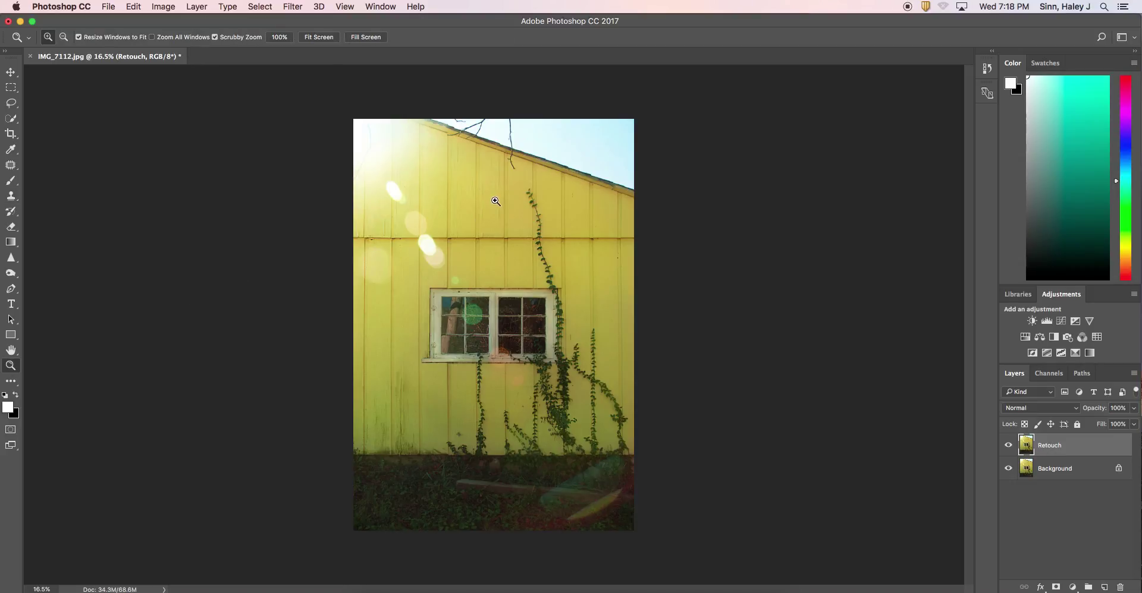
{"action": "left_click_drag", "start_coordinate": [473, 166], "coordinate": [538, 122]}
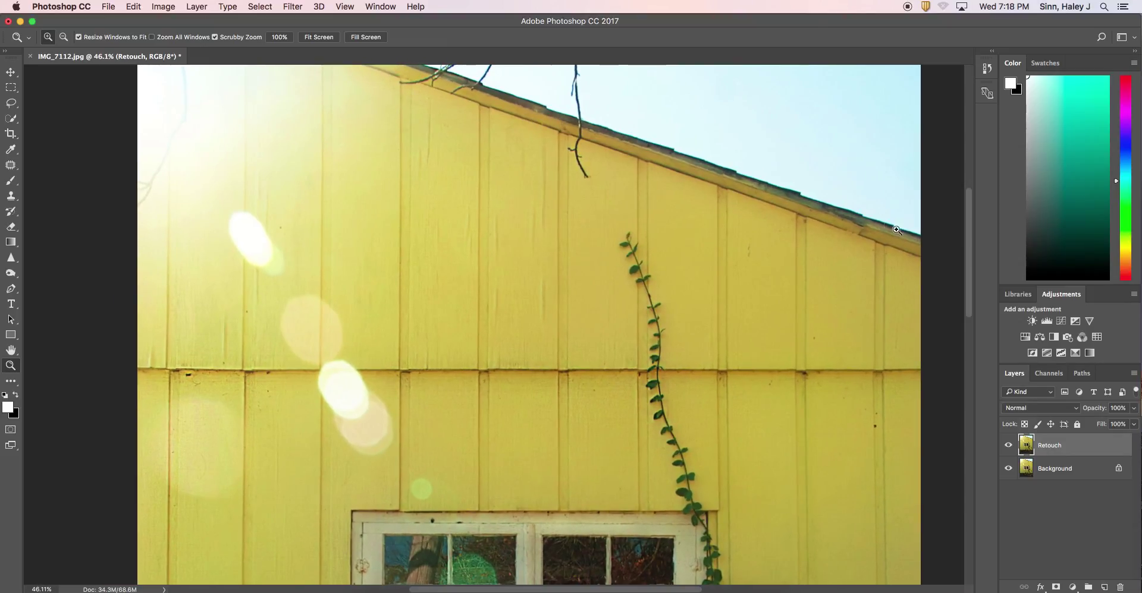
{"action": "left_click_drag", "start_coordinate": [965, 251], "coordinate": [969, 228]}
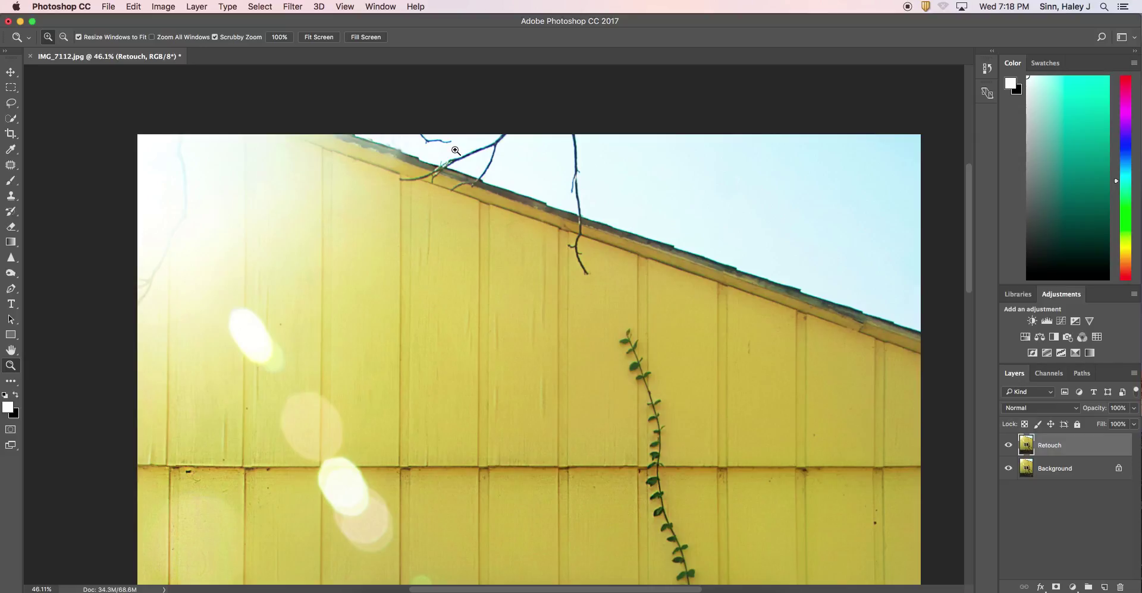
{"action": "left_click_drag", "start_coordinate": [970, 237], "coordinate": [968, 229]}
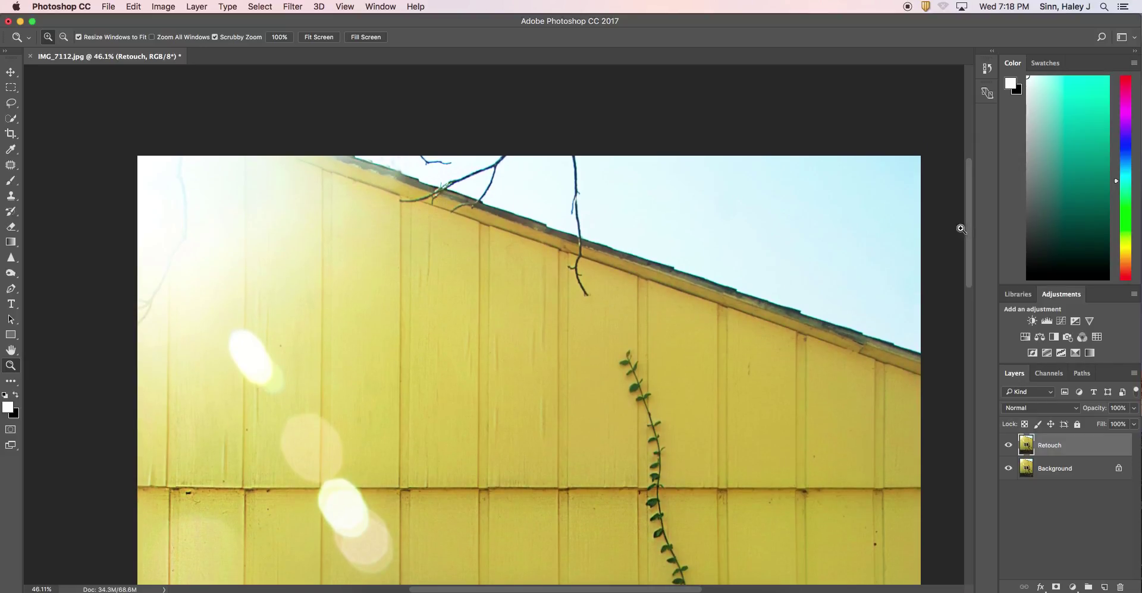
{"action": "left_click", "coordinate": [11, 200]}
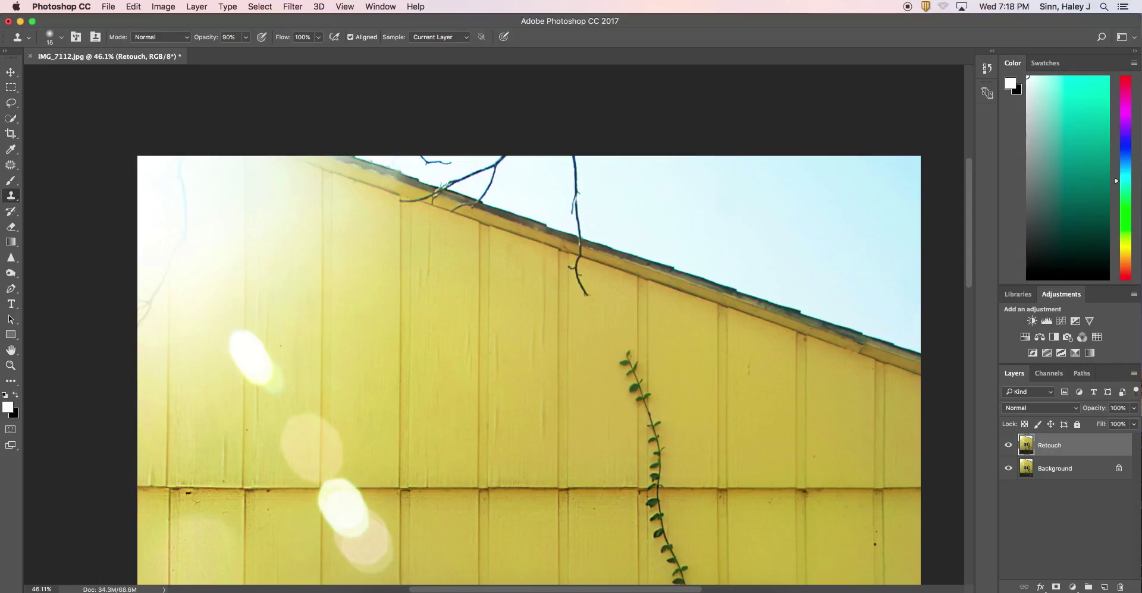
{"action": "key", "text": "bracketright"}
{"action": "key", "text": "bracketright"}
{"action": "key", "text": "bracketright"}
{"action": "key", "text": "bracketright"}
{"action": "key", "text": "bracketright"}
{"action": "key", "text": "bracketright"}
{"action": "key", "text": "bracketright"}
{"action": "key", "text": "bracketright"}
{"action": "key", "text": "bracketright"}
{"action": "key", "text": "bracketright"}
{"action": "key", "text": "bracketright"}
{"action": "key", "text": "bracketright"}
{"action": "key", "text": "bracketright"}
{"action": "key", "text": "bracketright"}
{"action": "key", "text": "bracketright"}
{"action": "key", "text": "alt"}
{"action": "left_click", "coordinate": [610, 185], "text": "alt"}
{"action": "mouse_move", "coordinate": [610, 185]}
{"action": "left_mouse_down"}
{"action": "mouse_move", "coordinate": [565, 179]}
{"action": "mouse_move", "coordinate": [589, 163]}
{"action": "left_mouse_up"}
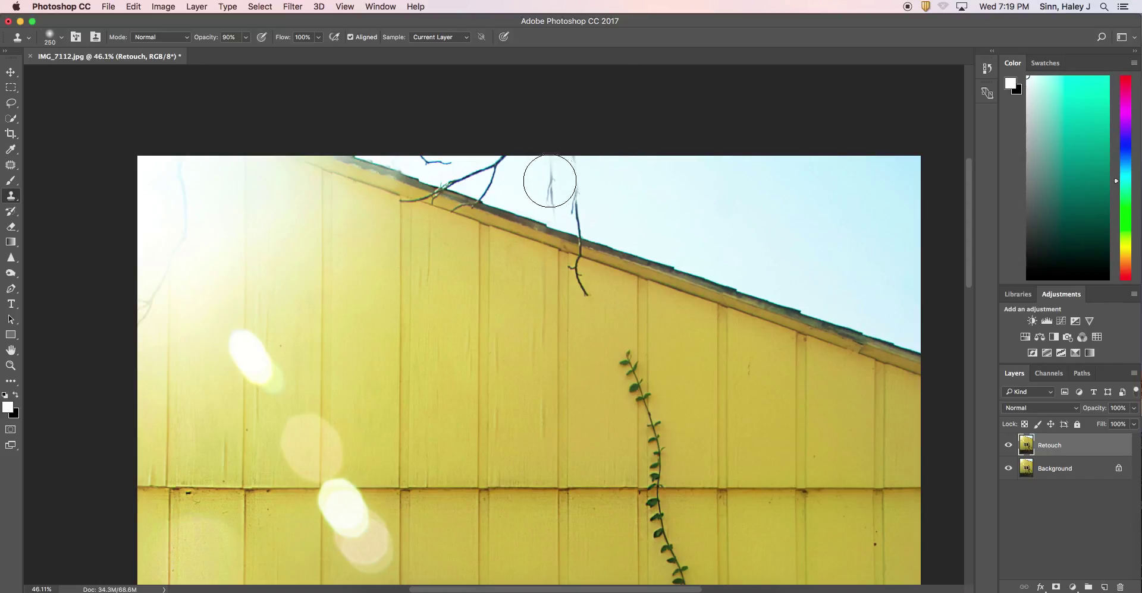
Clone clean sky over the rest of the hanging branch down to the roof edge with a 100 px brush.
{"action": "key", "text": "bracketleft"}
{"action": "key", "text": "bracketleft"}
{"action": "key", "text": "bracketleft"}
{"action": "key", "text": "bracketleft"}
{"action": "key", "text": "bracketleft"}
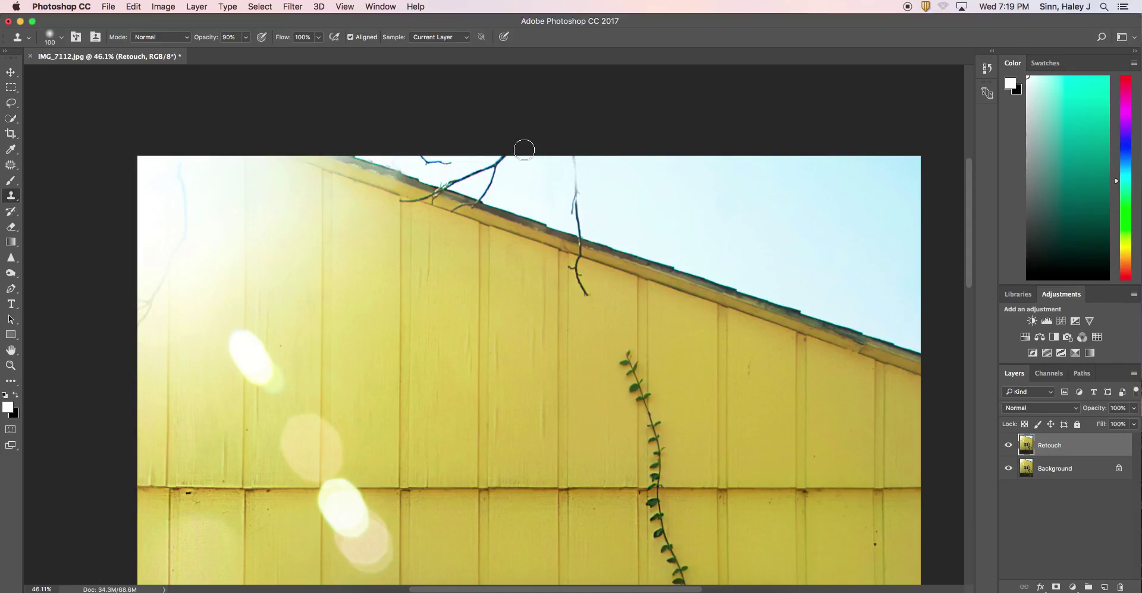
{"action": "left_click", "coordinate": [597, 172], "text": "alt"}
{"action": "mouse_move", "coordinate": [576, 162]}
{"action": "left_mouse_down"}
{"action": "mouse_move", "coordinate": [573, 205]}
{"action": "mouse_move", "coordinate": [561, 207]}
{"action": "mouse_move", "coordinate": [581, 227]}
{"action": "left_mouse_up"}
{"action": "left_click", "coordinate": [597, 199], "text": "alt"}
{"action": "left_click", "coordinate": [595, 199], "text": "alt"}
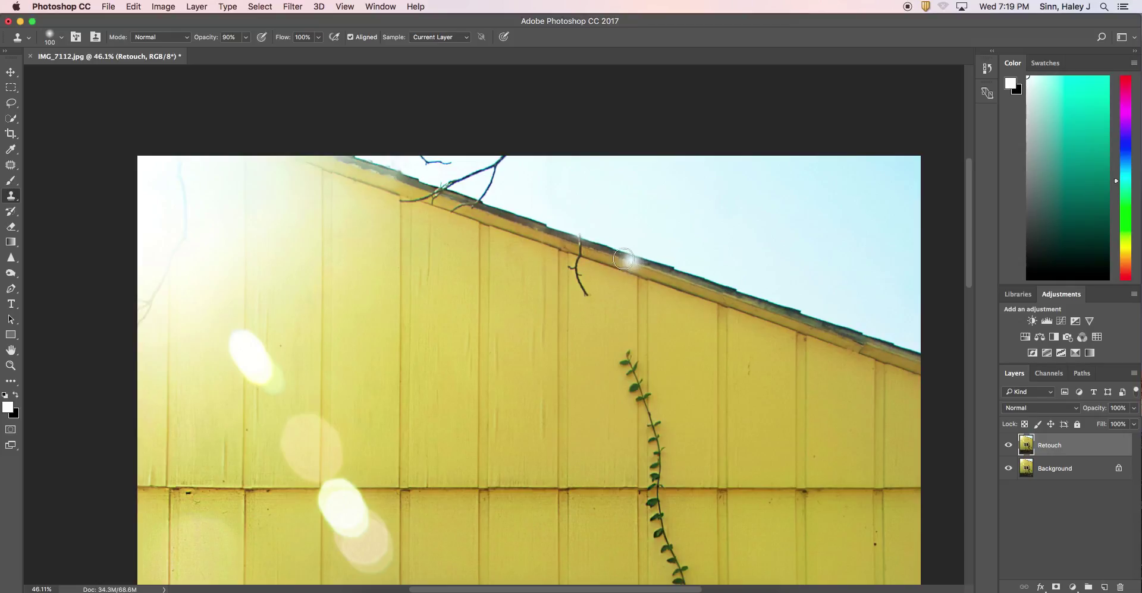
Clone away the rest of the hanging branch over the roof edge and yellow wall with a 90 px brush.
{"action": "key", "text": "bracketleft"}
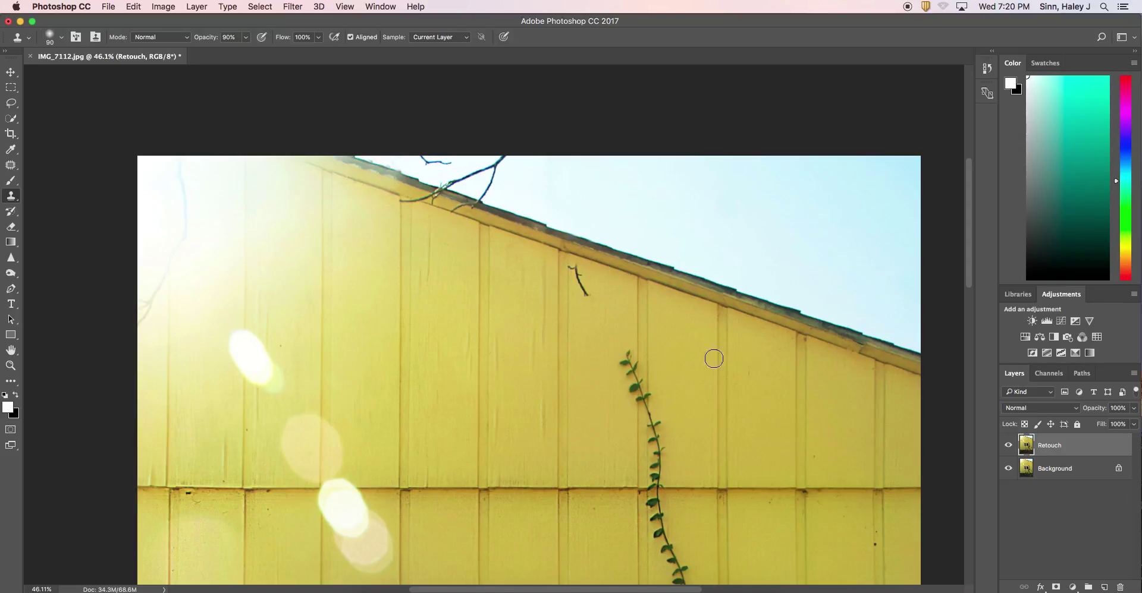
{"action": "left_click", "coordinate": [583, 308], "text": "alt"}
{"action": "left_click_drag", "start_coordinate": [586, 293], "coordinate": [580, 280]}
{"action": "left_click", "coordinate": [577, 270]}
Toggle the Retouch layer's visibility repeatedly to compare the retouched roof area with the original photo.
{"action": "left_click", "coordinate": [1009, 448]}
{"action": "left_click", "coordinate": [1009, 447]}
{"action": "left_click", "coordinate": [1008, 447]}
{"action": "left_click", "coordinate": [1009, 450]}
{"action": "left_click", "coordinate": [1009, 450]}
{"action": "left_click", "coordinate": [1009, 449]}
{"action": "left_click", "coordinate": [1009, 449]}
Clone clean yellow siding over the small weed spot on the lower wall below the window with a 150 px brush.
{"action": "left_click_drag", "start_coordinate": [968, 255], "coordinate": [971, 394]}
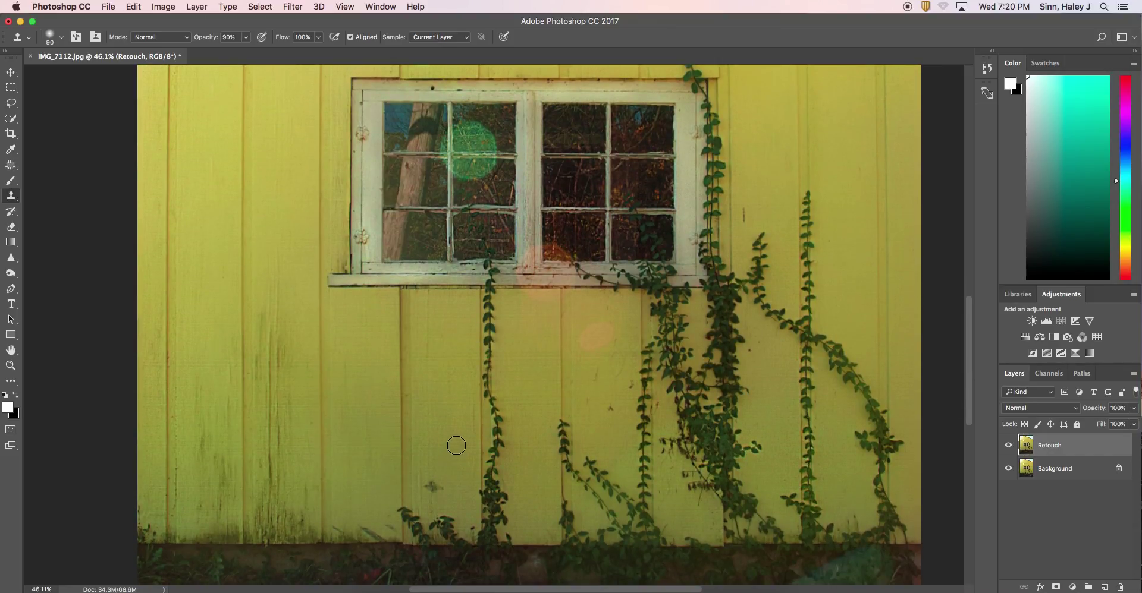
{"action": "key", "text": "bracketright"}
{"action": "key", "text": "bracketright"}
{"action": "key", "text": "bracketright"}
{"action": "left_click", "coordinate": [433, 487]}
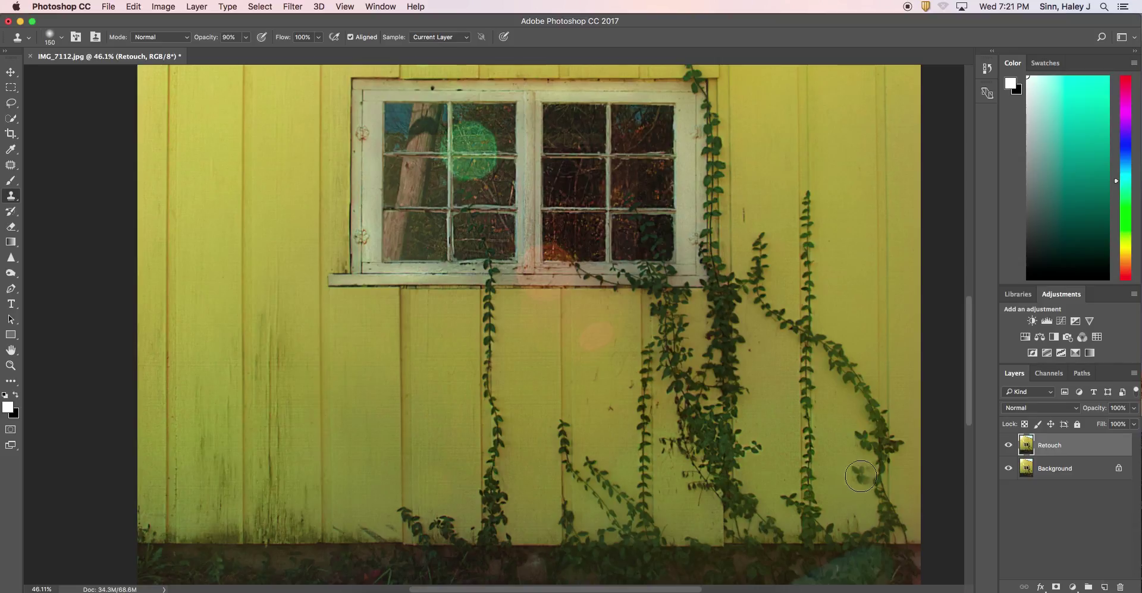
Clone over the lower part of the forked branch where it meets the roof edge with a 100 px brush.
{"action": "left_click_drag", "start_coordinate": [968, 387], "coordinate": [962, 255]}
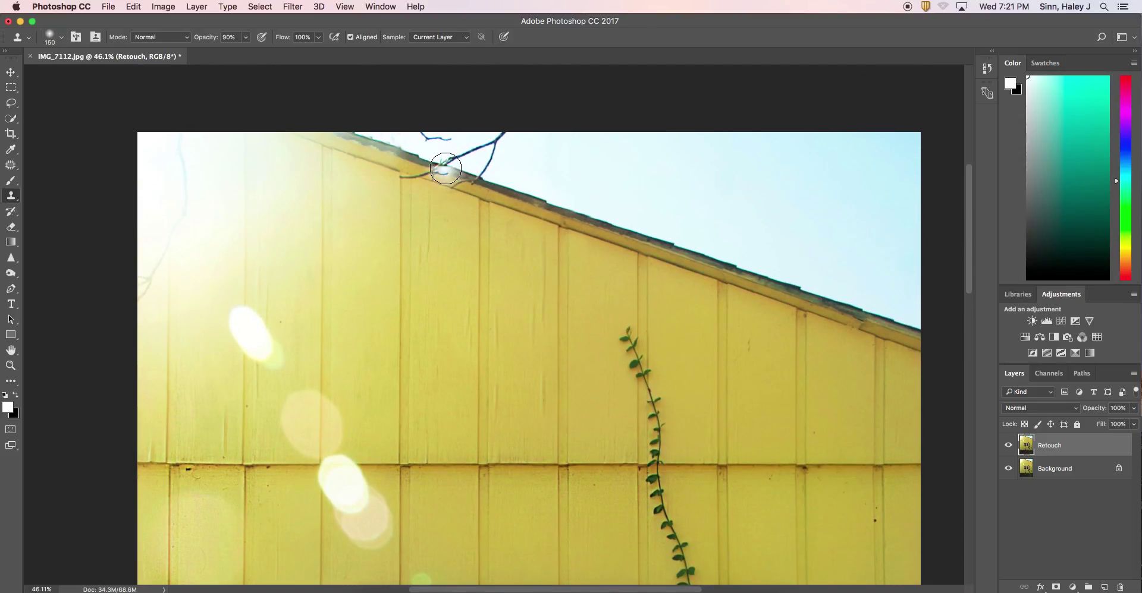
{"action": "key", "text": "bracketleft"}
{"action": "key", "text": "bracketleft"}
{"action": "key", "text": "bracketleft"}
{"action": "key", "text": "bracketleft"}
{"action": "key", "text": "bracketleft"}
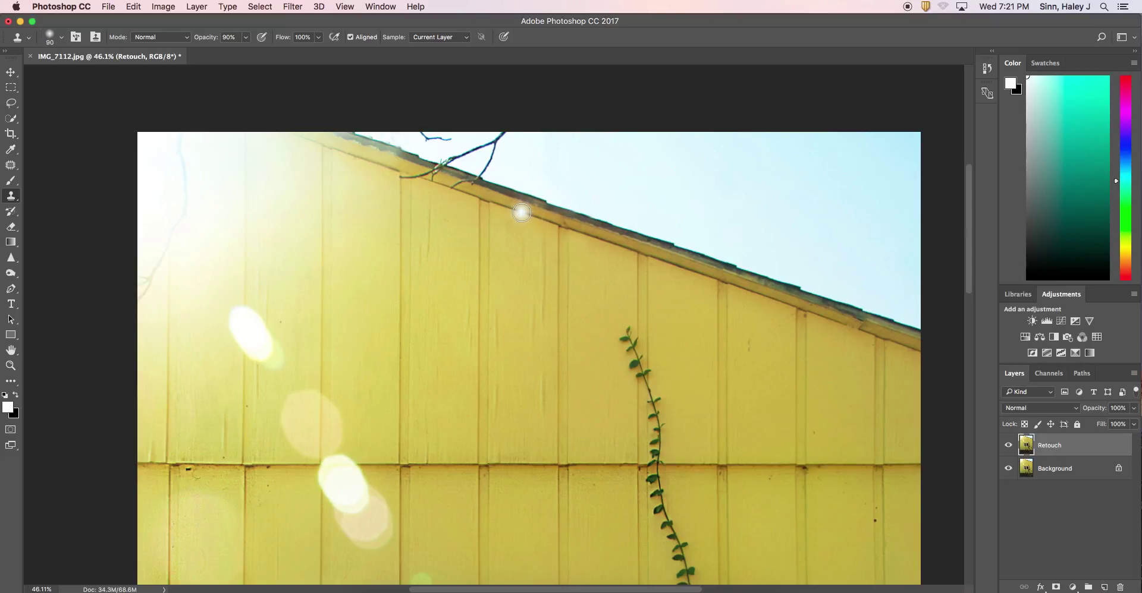
{"action": "key", "text": "bracketright"}
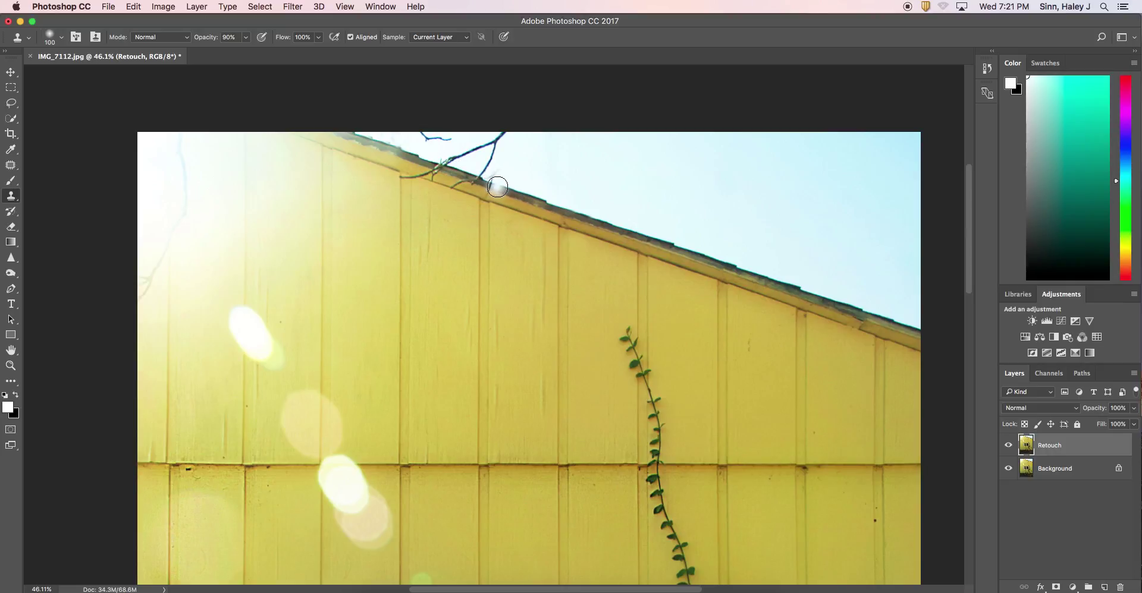
{"action": "key", "text": "alt"}
{"action": "left_click", "coordinate": [494, 186], "text": "alt"}
{"action": "left_click", "coordinate": [476, 178]}
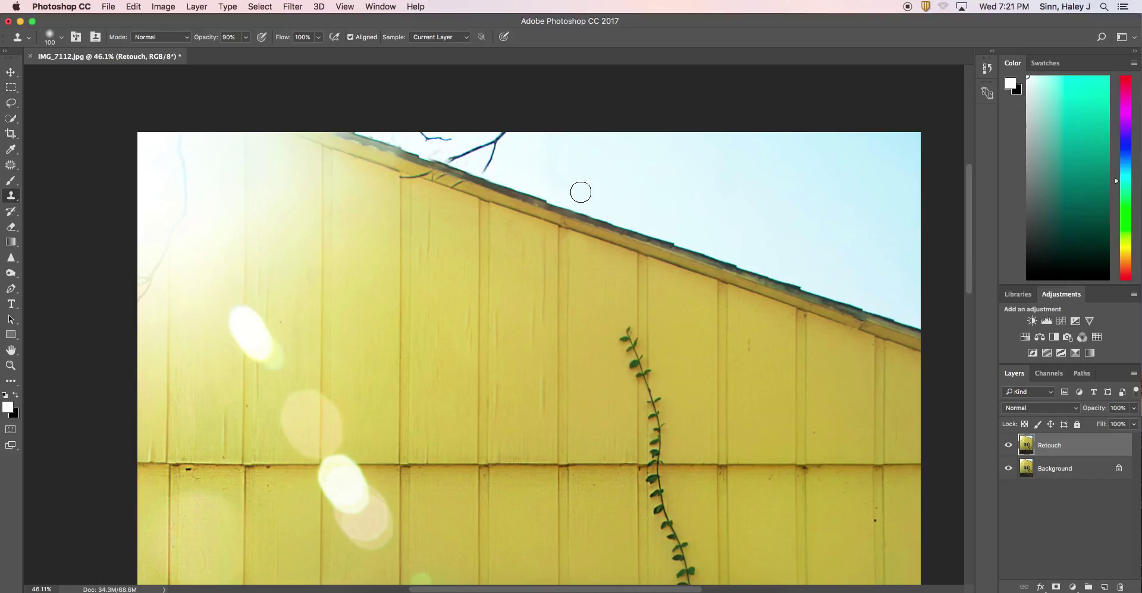
Revert the image to the history state before the last three Clone Stamp strokes.
{"action": "left_click", "coordinate": [987, 68]}
{"action": "left_click", "coordinate": [911, 390]}
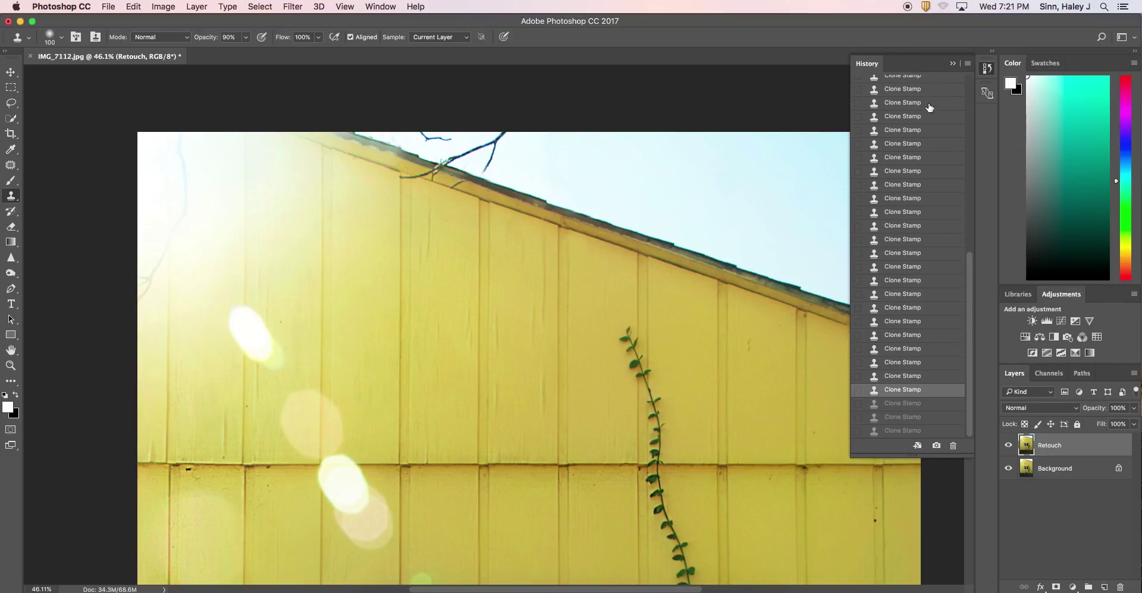
{"action": "left_click", "coordinate": [952, 64]}
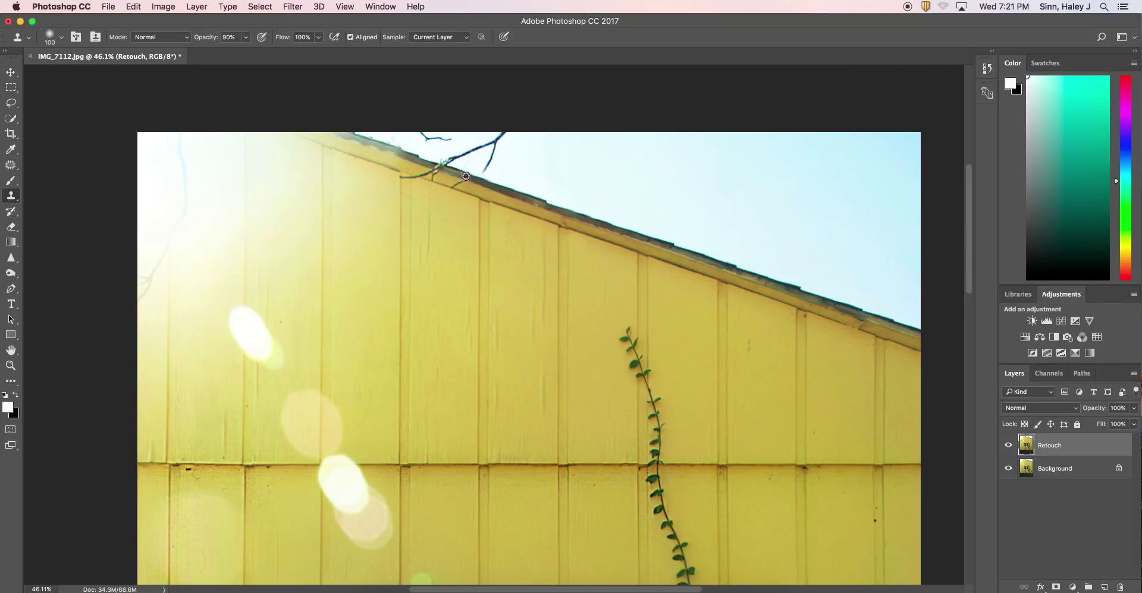
Clone roof edge and clean sky over the forked branch above the upper roof with the 100 px brush.
{"action": "left_click", "coordinate": [453, 172], "text": "alt"}
{"action": "left_click", "coordinate": [442, 168]}
{"action": "mouse_move", "coordinate": [482, 169]}
{"action": "left_mouse_down"}
{"action": "mouse_move", "coordinate": [484, 158]}
{"action": "mouse_move", "coordinate": [507, 166]}
{"action": "mouse_move", "coordinate": [493, 146]}
{"action": "mouse_move", "coordinate": [503, 138]}
{"action": "mouse_move", "coordinate": [499, 157]}
{"action": "mouse_move", "coordinate": [466, 153]}
{"action": "mouse_move", "coordinate": [495, 132]}
{"action": "mouse_move", "coordinate": [488, 143]}
{"action": "mouse_move", "coordinate": [427, 135]}
{"action": "mouse_move", "coordinate": [504, 163]}
{"action": "mouse_move", "coordinate": [467, 155]}
{"action": "left_mouse_up"}
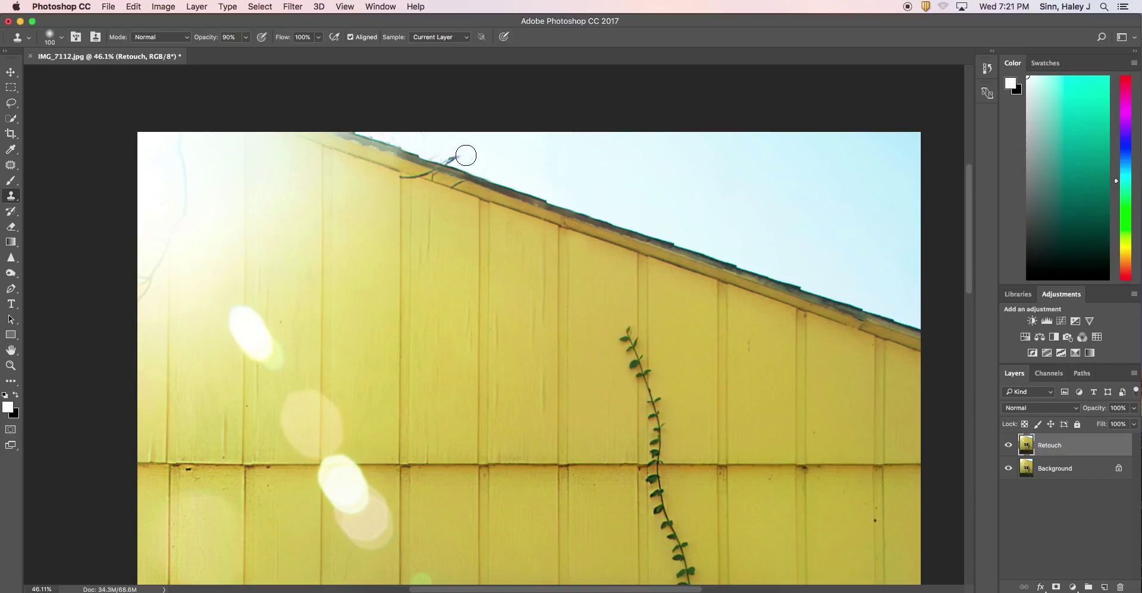
Clone sky over the small branch stub left just above the roof line with a smaller brush.
{"action": "key", "text": "bracketleft"}
{"action": "key", "text": "bracketleft"}
{"action": "key", "text": "bracketleft"}
{"action": "key", "text": "bracketleft"}
{"action": "key", "text": "bracketleft"}
{"action": "key", "text": "bracketleft"}
{"action": "left_click_drag", "start_coordinate": [454, 159], "coordinate": [460, 157]}
Clone clean trim and siding over the remaining twigs below the roof line, starting with a 70 px brush, and compare with the original layer.
{"action": "key", "text": "bracketright"}
{"action": "key", "text": "bracketright"}
{"action": "key", "text": "bracketright"}
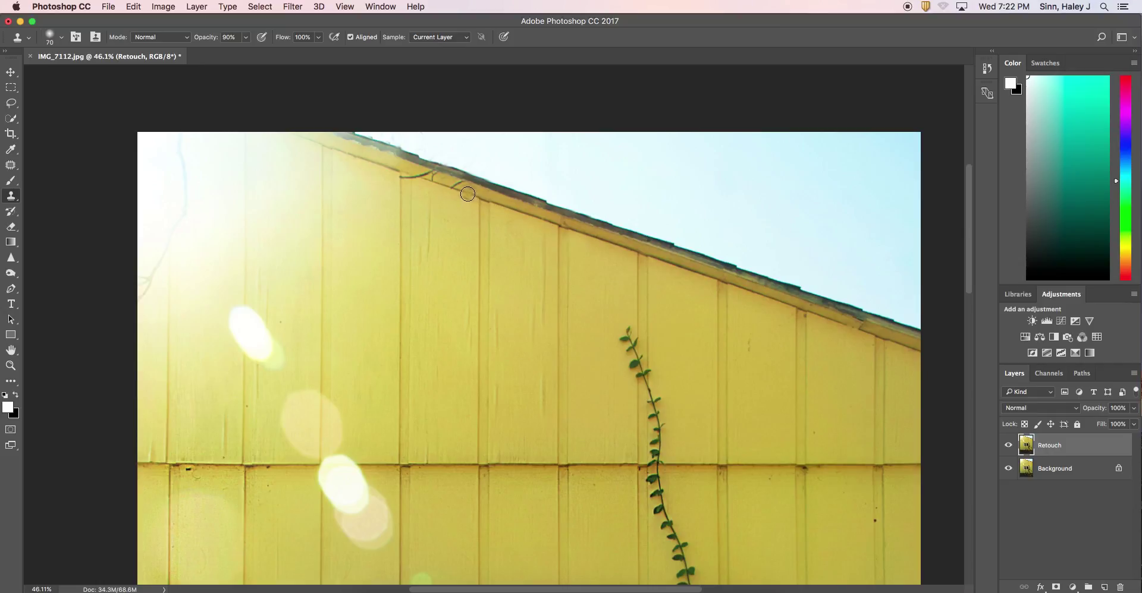
{"action": "left_click_drag", "start_coordinate": [467, 194], "coordinate": [416, 176]}
{"action": "left_click", "coordinate": [412, 206], "text": "alt"}
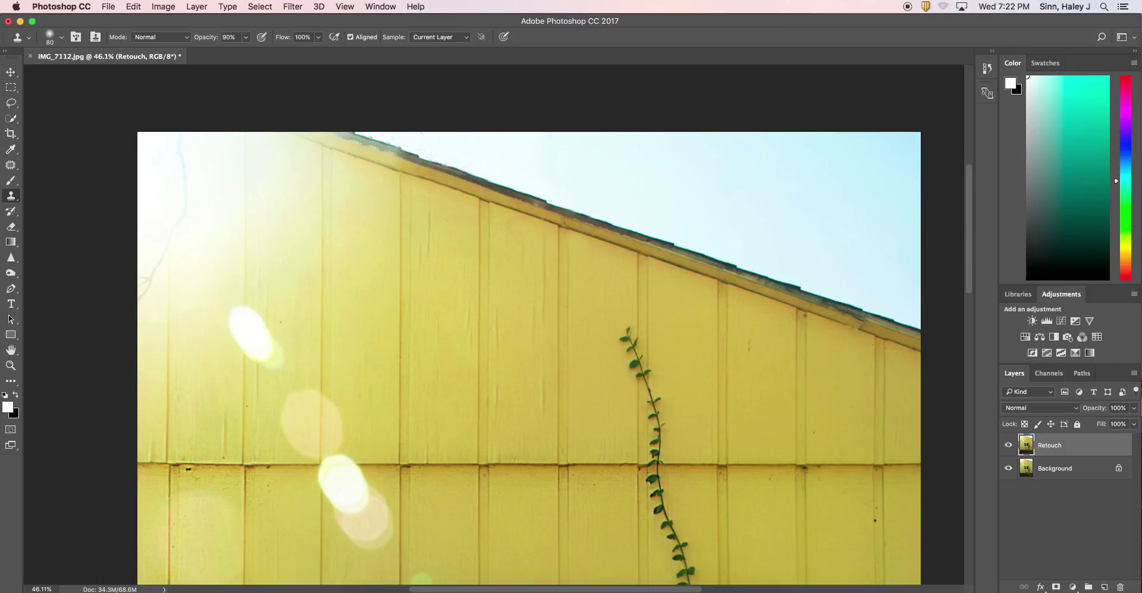
{"action": "left_click", "coordinate": [1009, 445]}
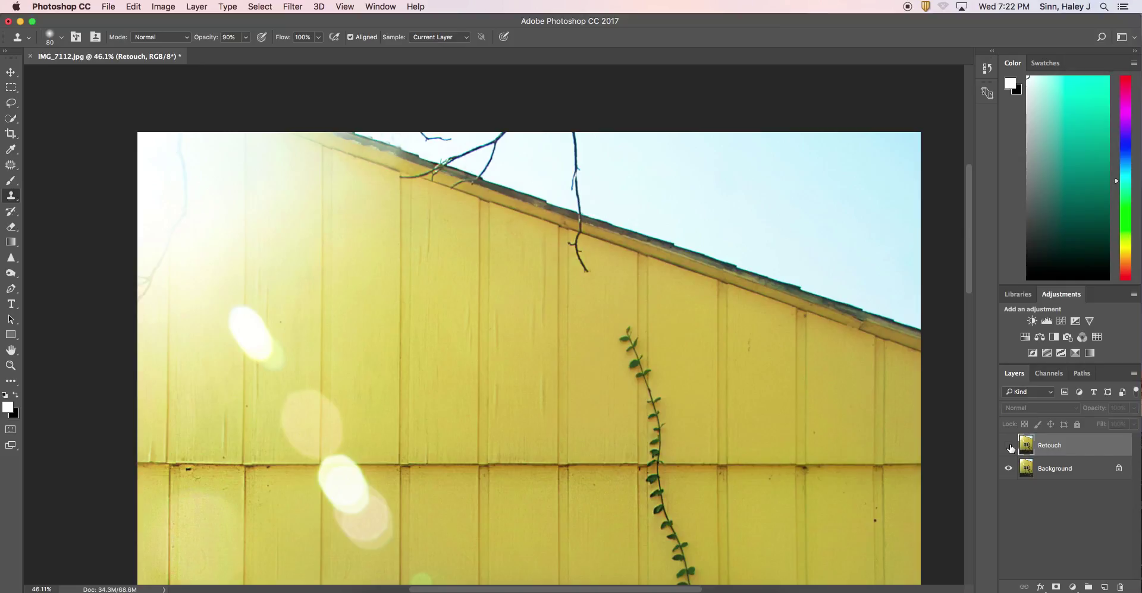
{"action": "left_click", "coordinate": [1008, 445]}
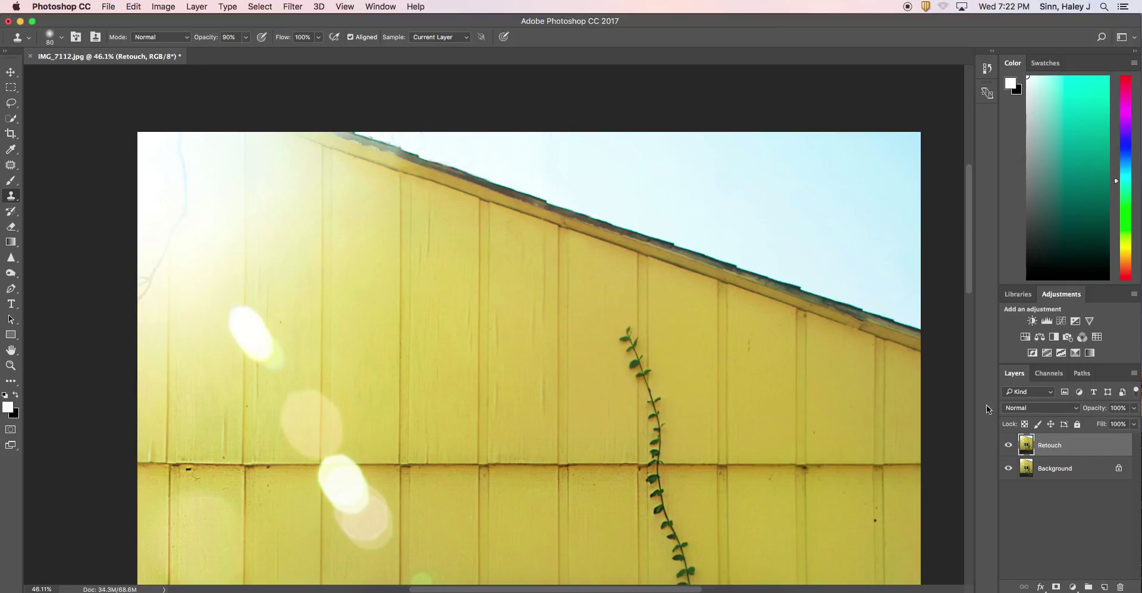